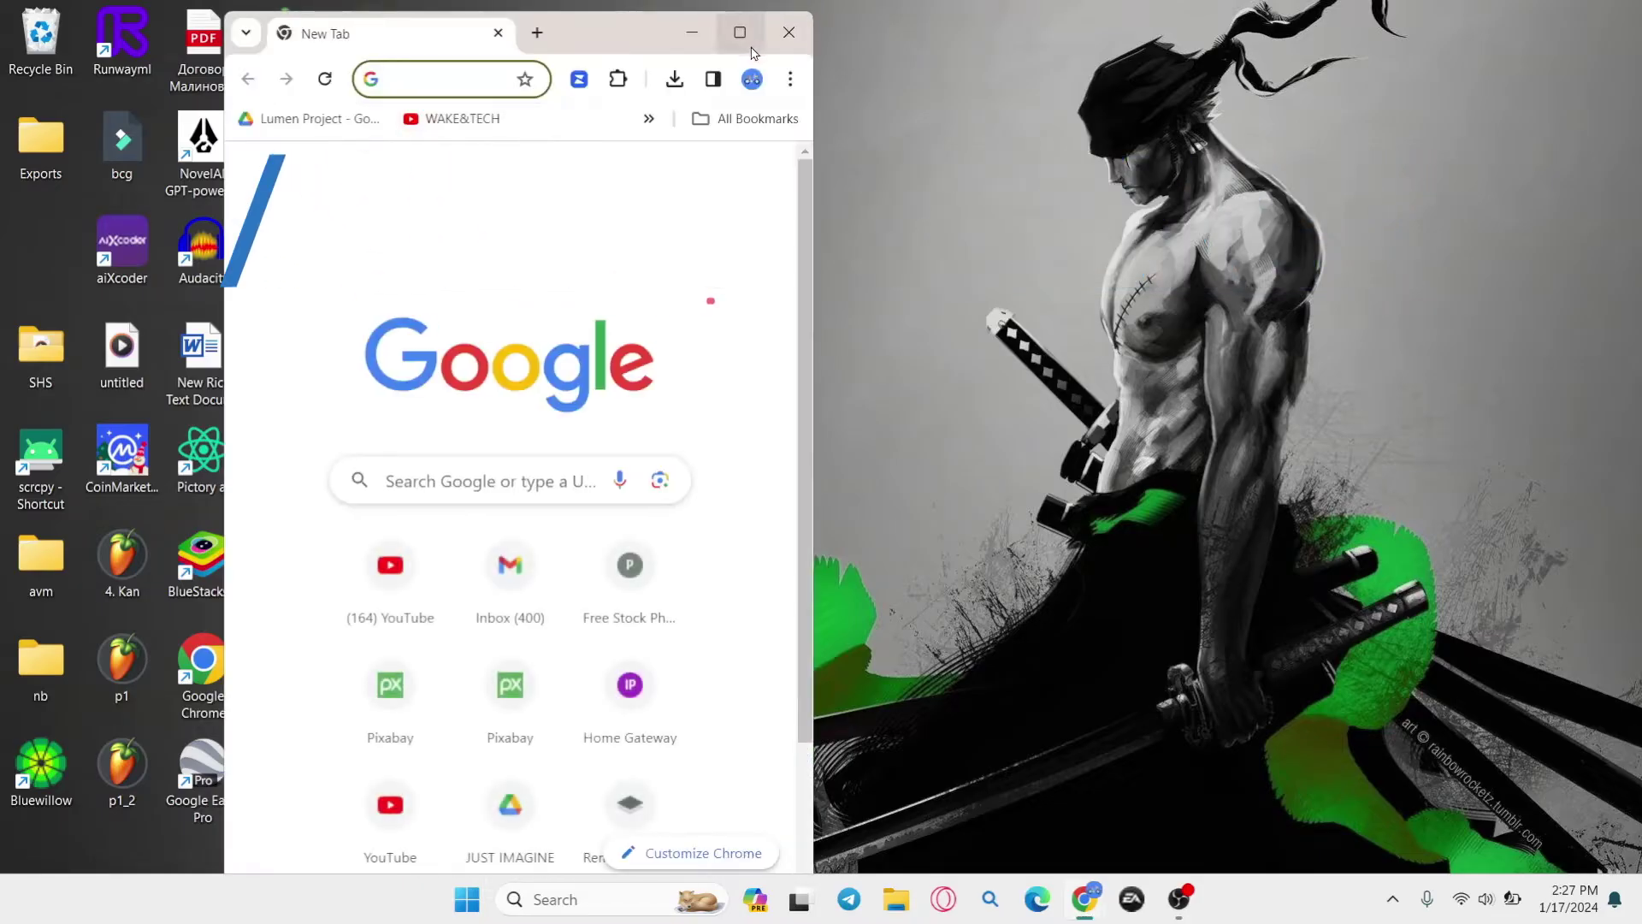
Load indeed.com from Chrome's address bar.
left_click(740, 28)
type("in")
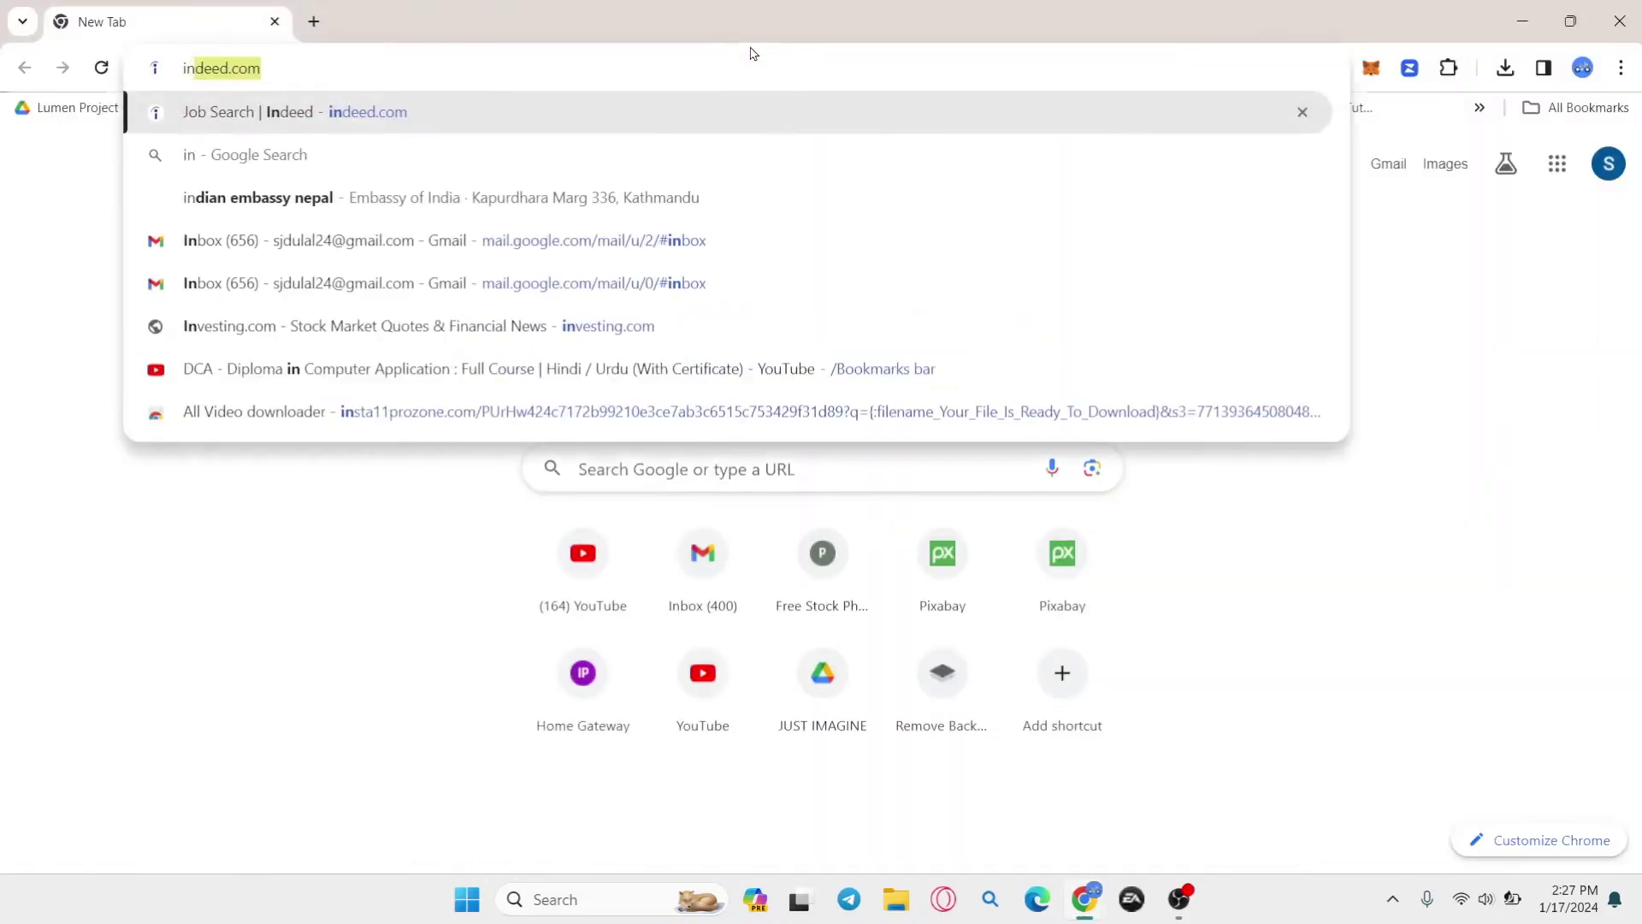
type("deed.com")
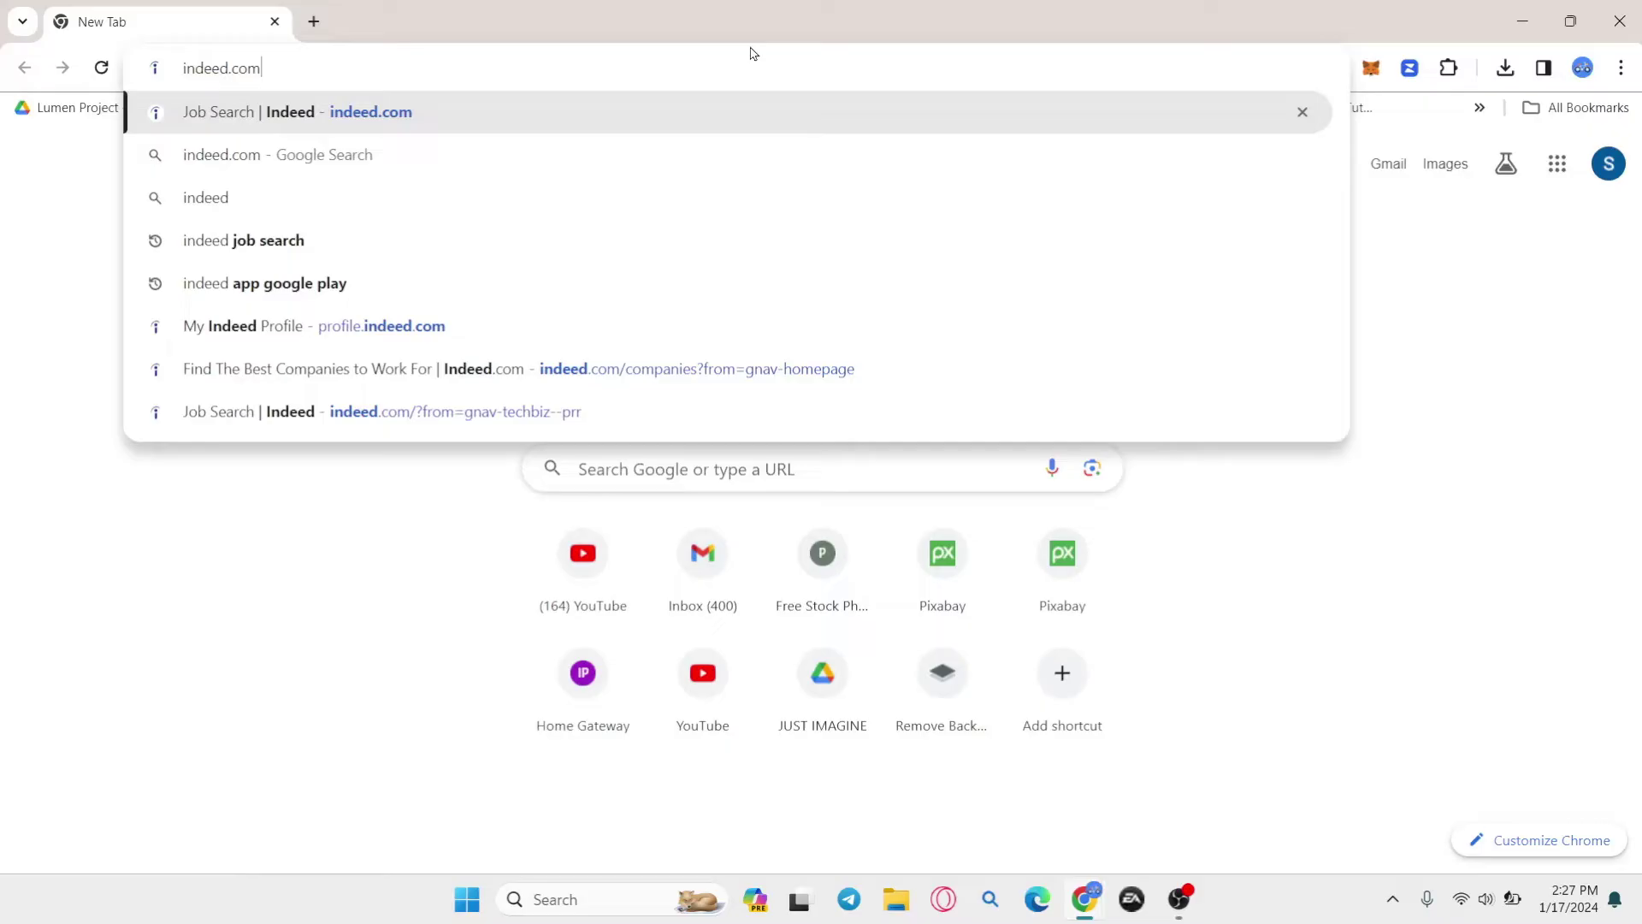
key("Return")
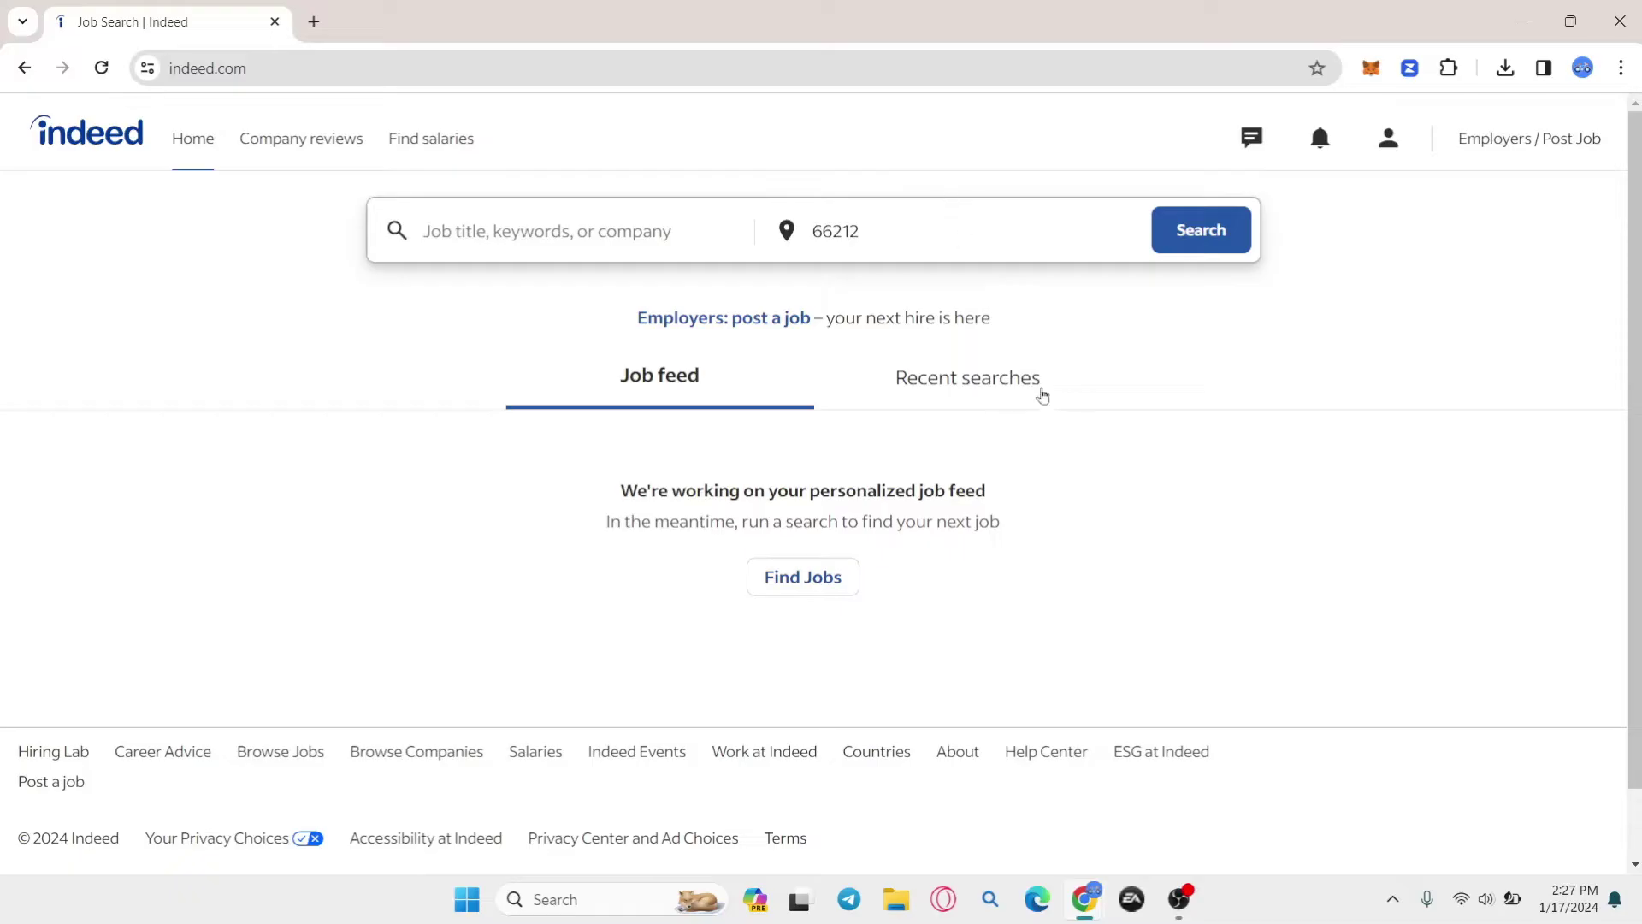
Open the header person-icon dropdown, close it, then open it again.
left_click(1394, 145)
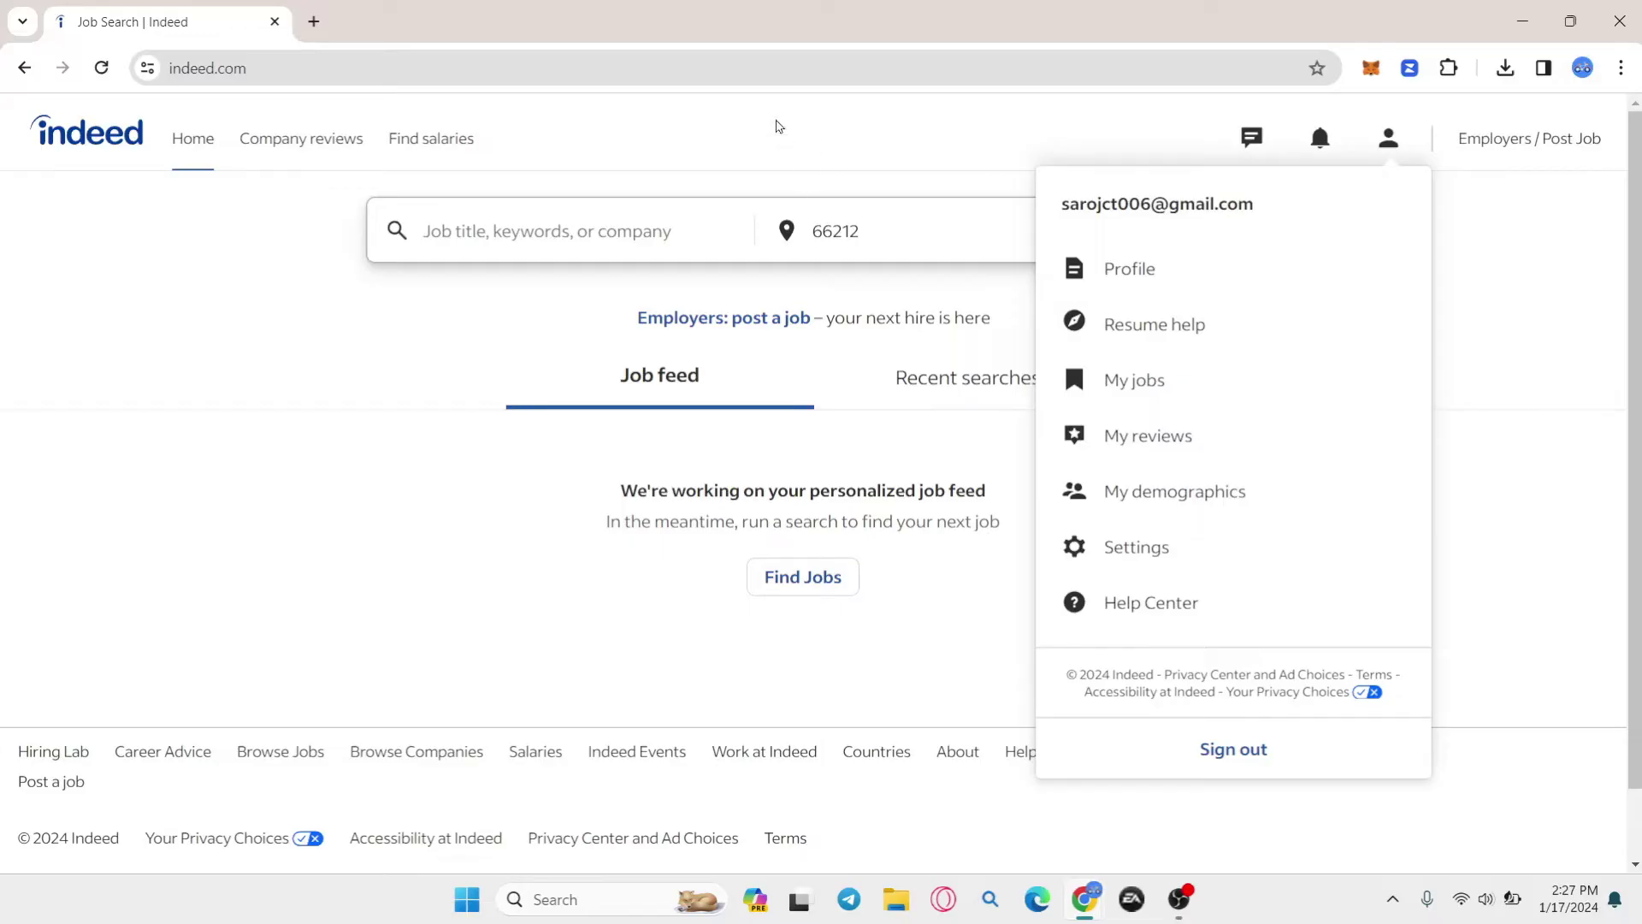
left_click(777, 126)
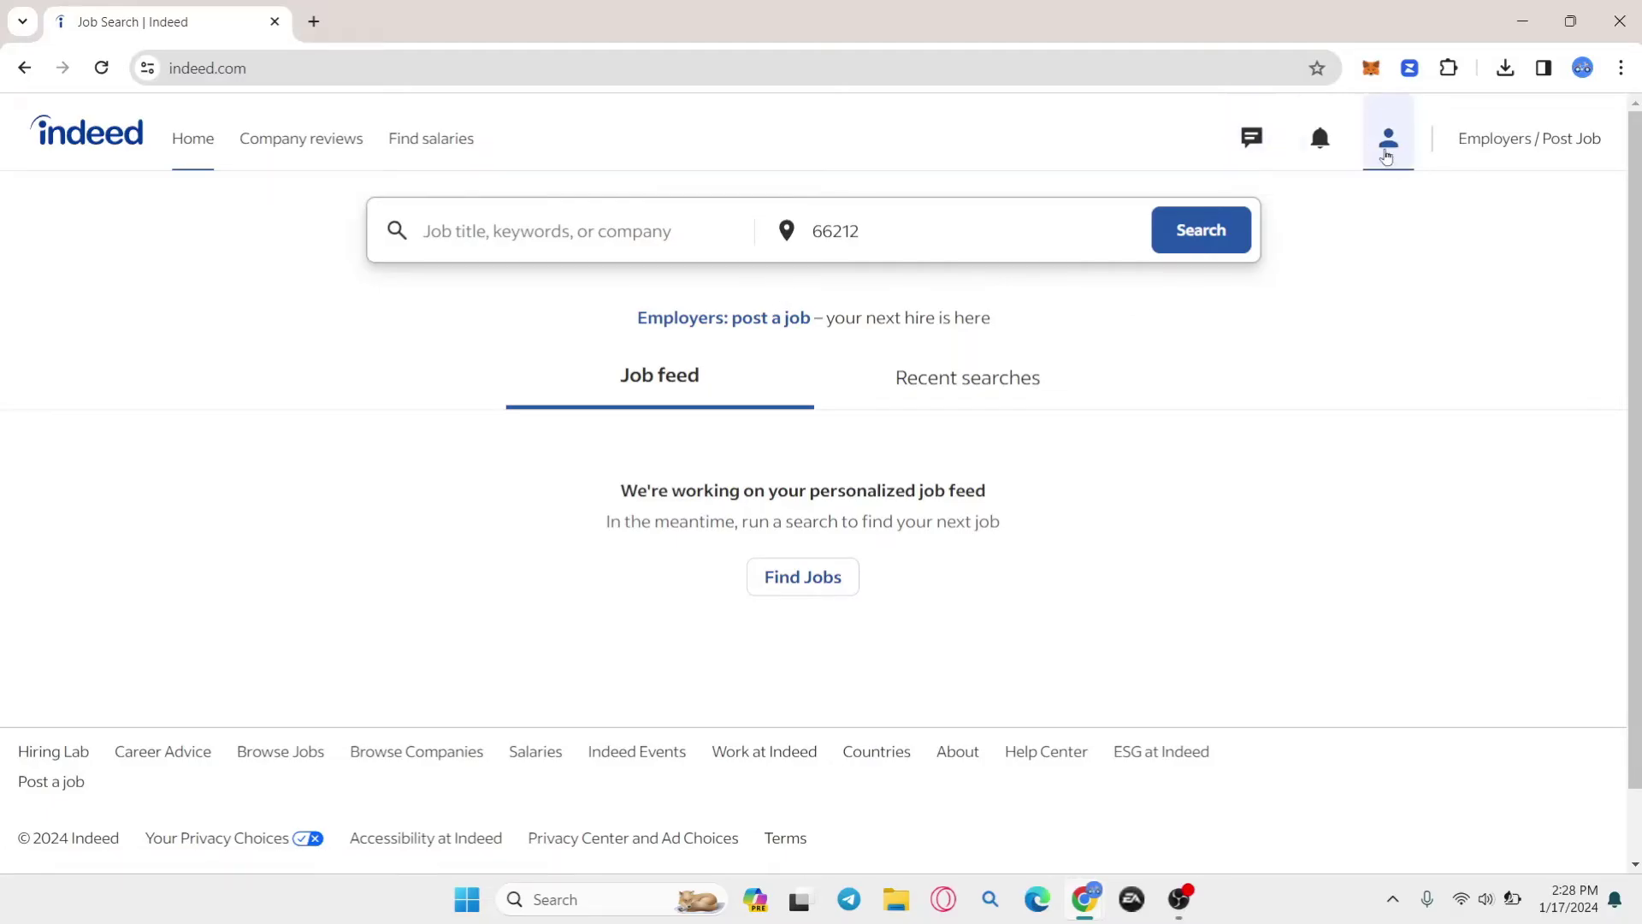
left_click(1385, 144)
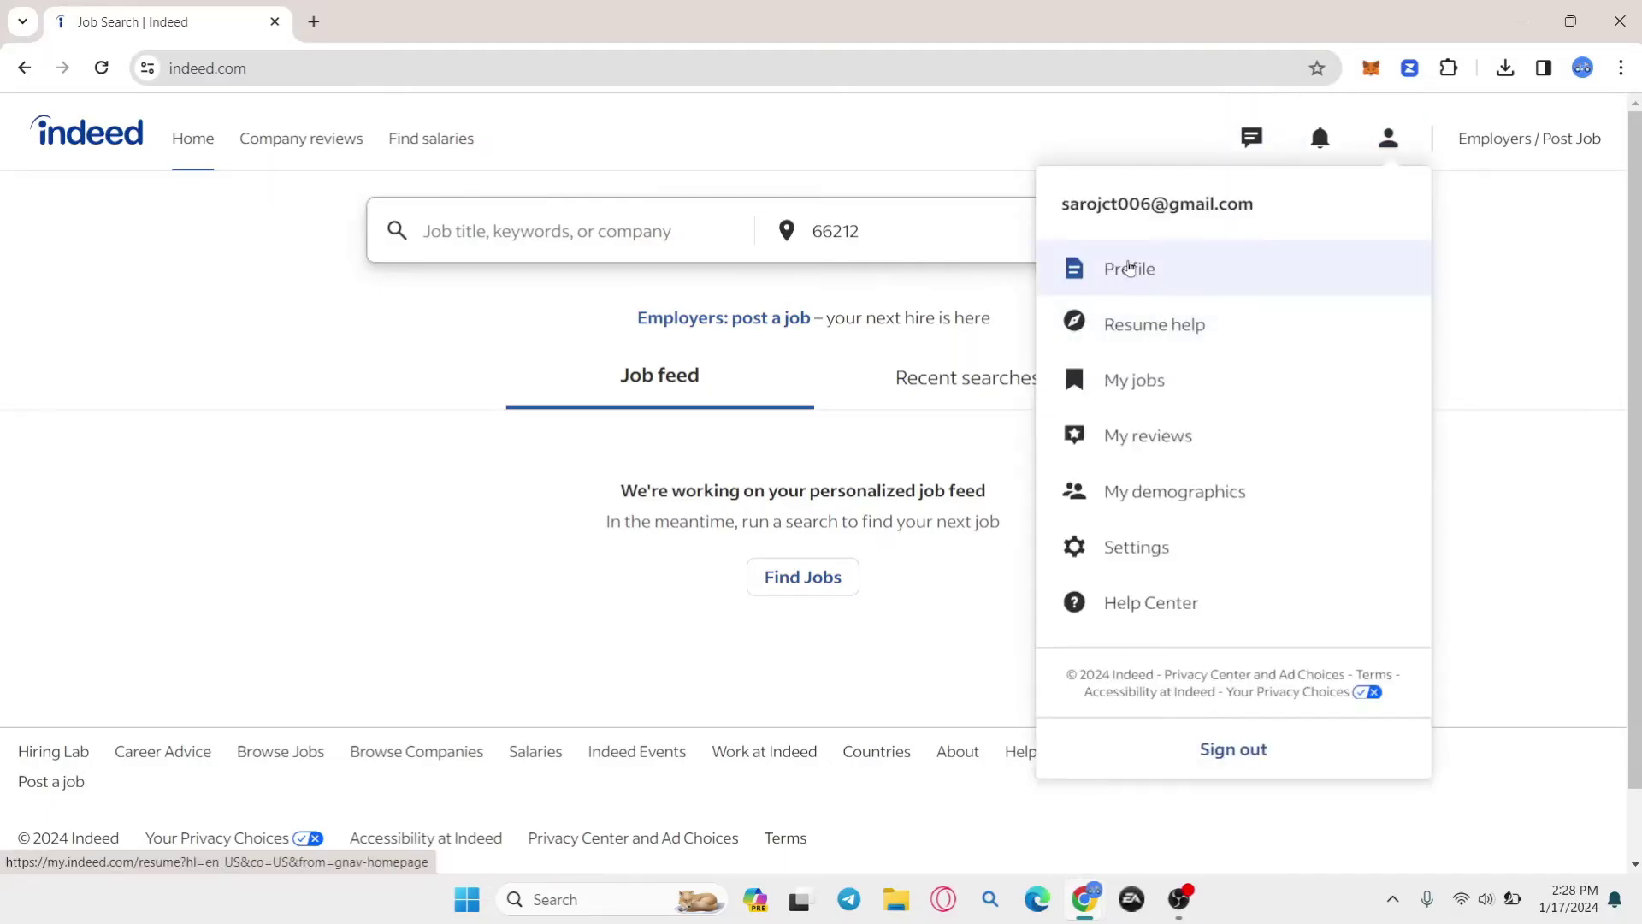
Choose Profile from the account dropdown to view contact details and resume.
left_click(1129, 267)
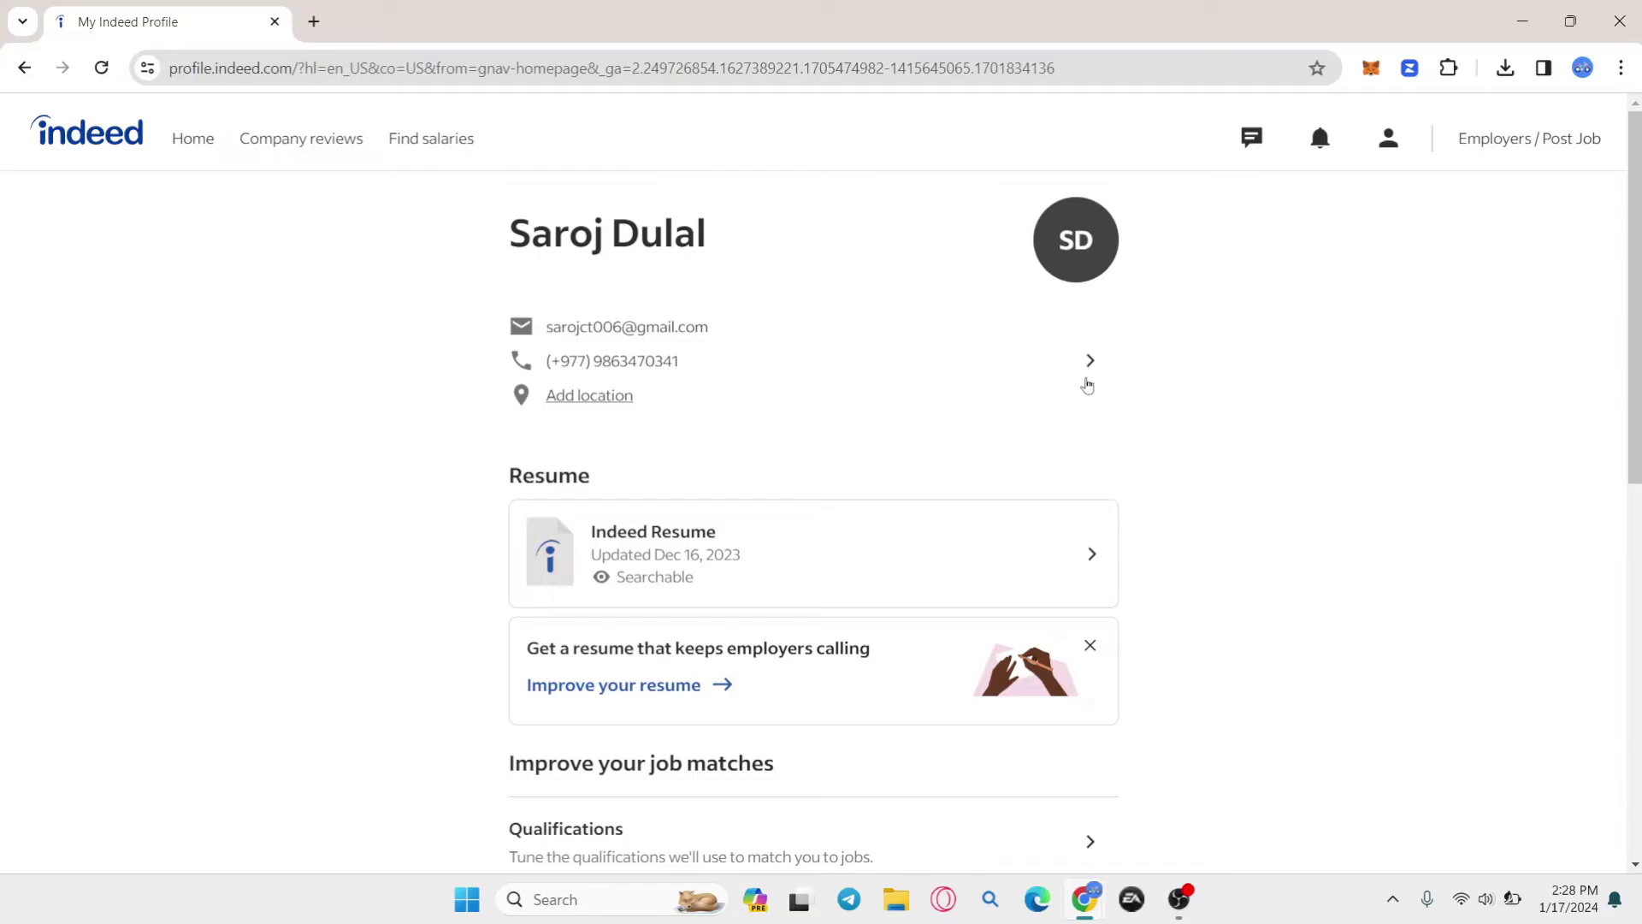
left_click(1090, 366)
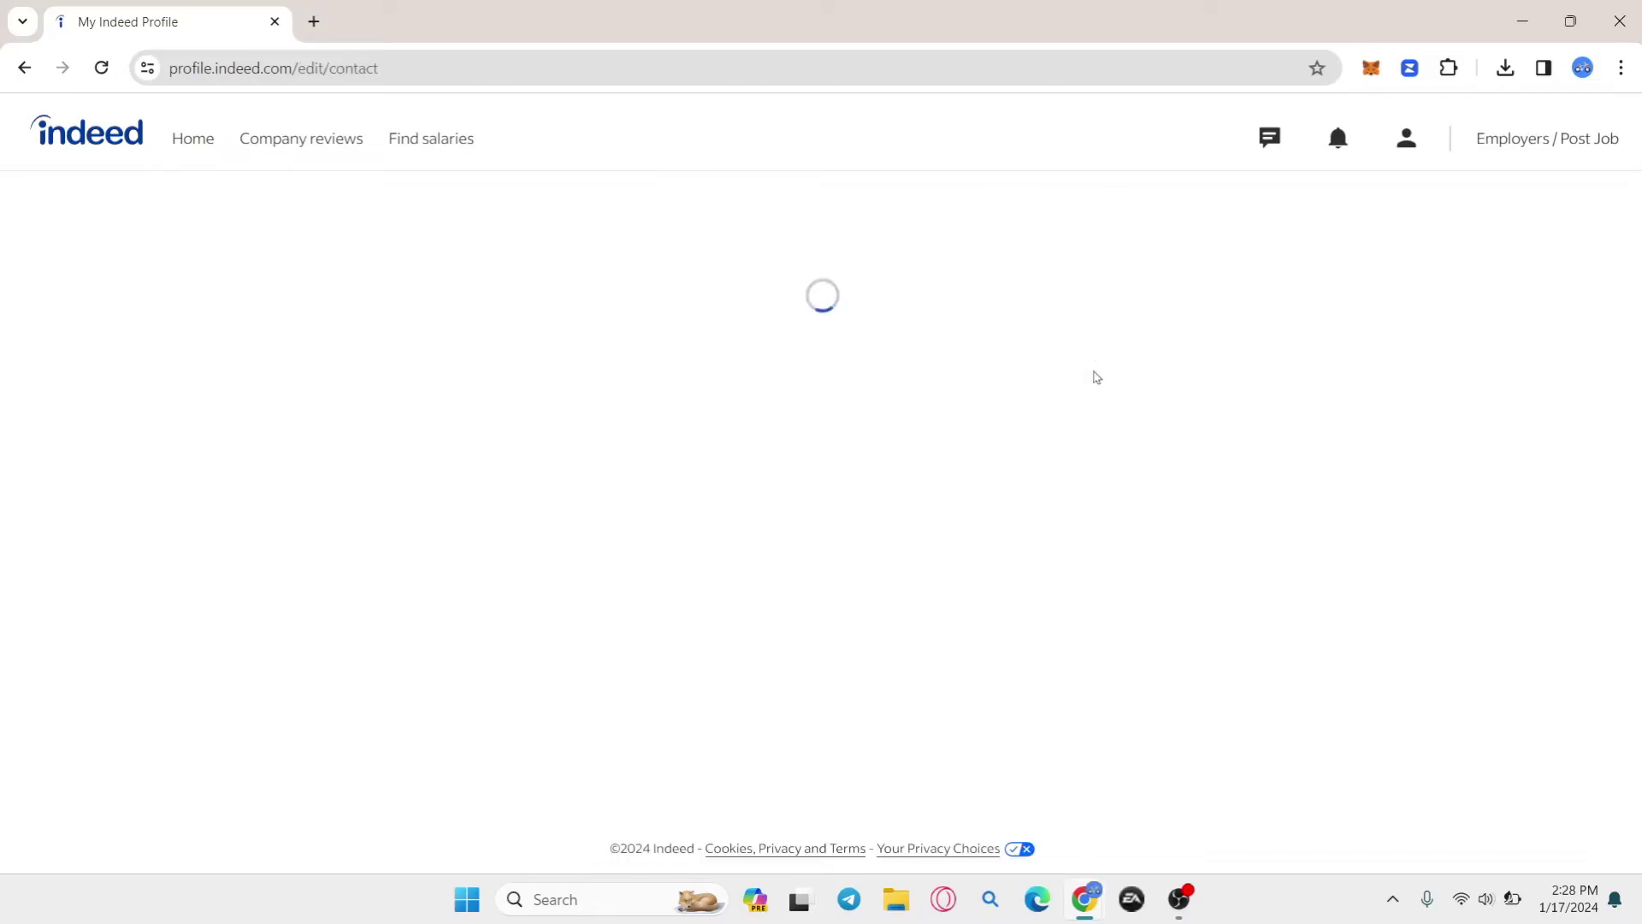
scroll(1017, 483, "down", 7)
scroll(1017, 482, "down", 1)
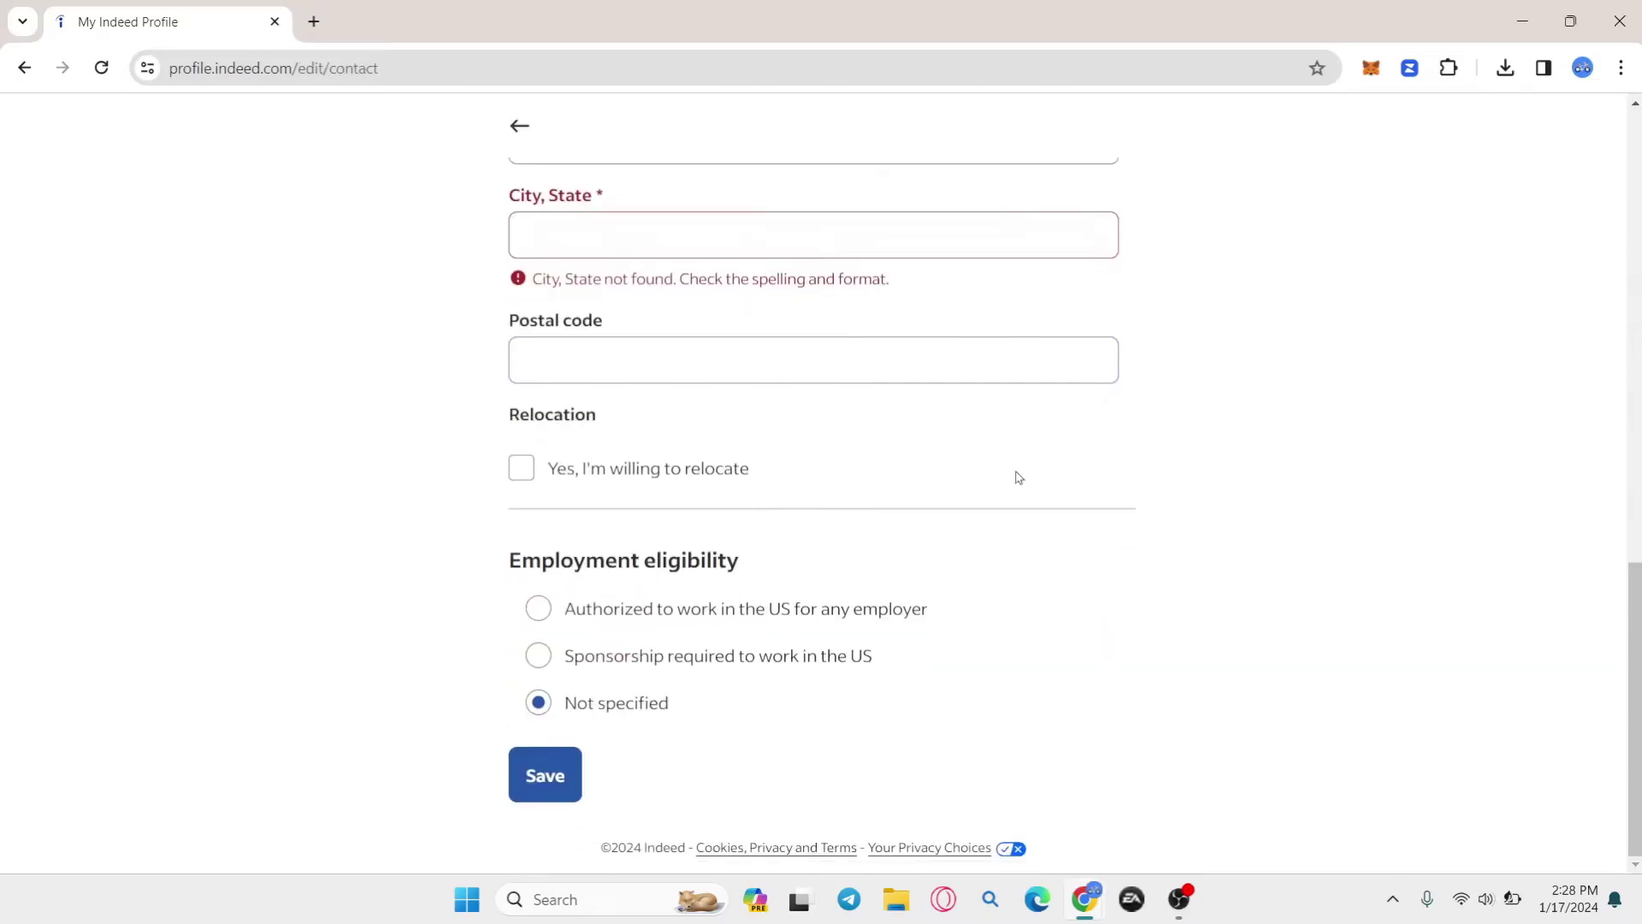
scroll(1017, 477, "up", 4)
scroll(1014, 473, "up", 5)
left_click(24, 67)
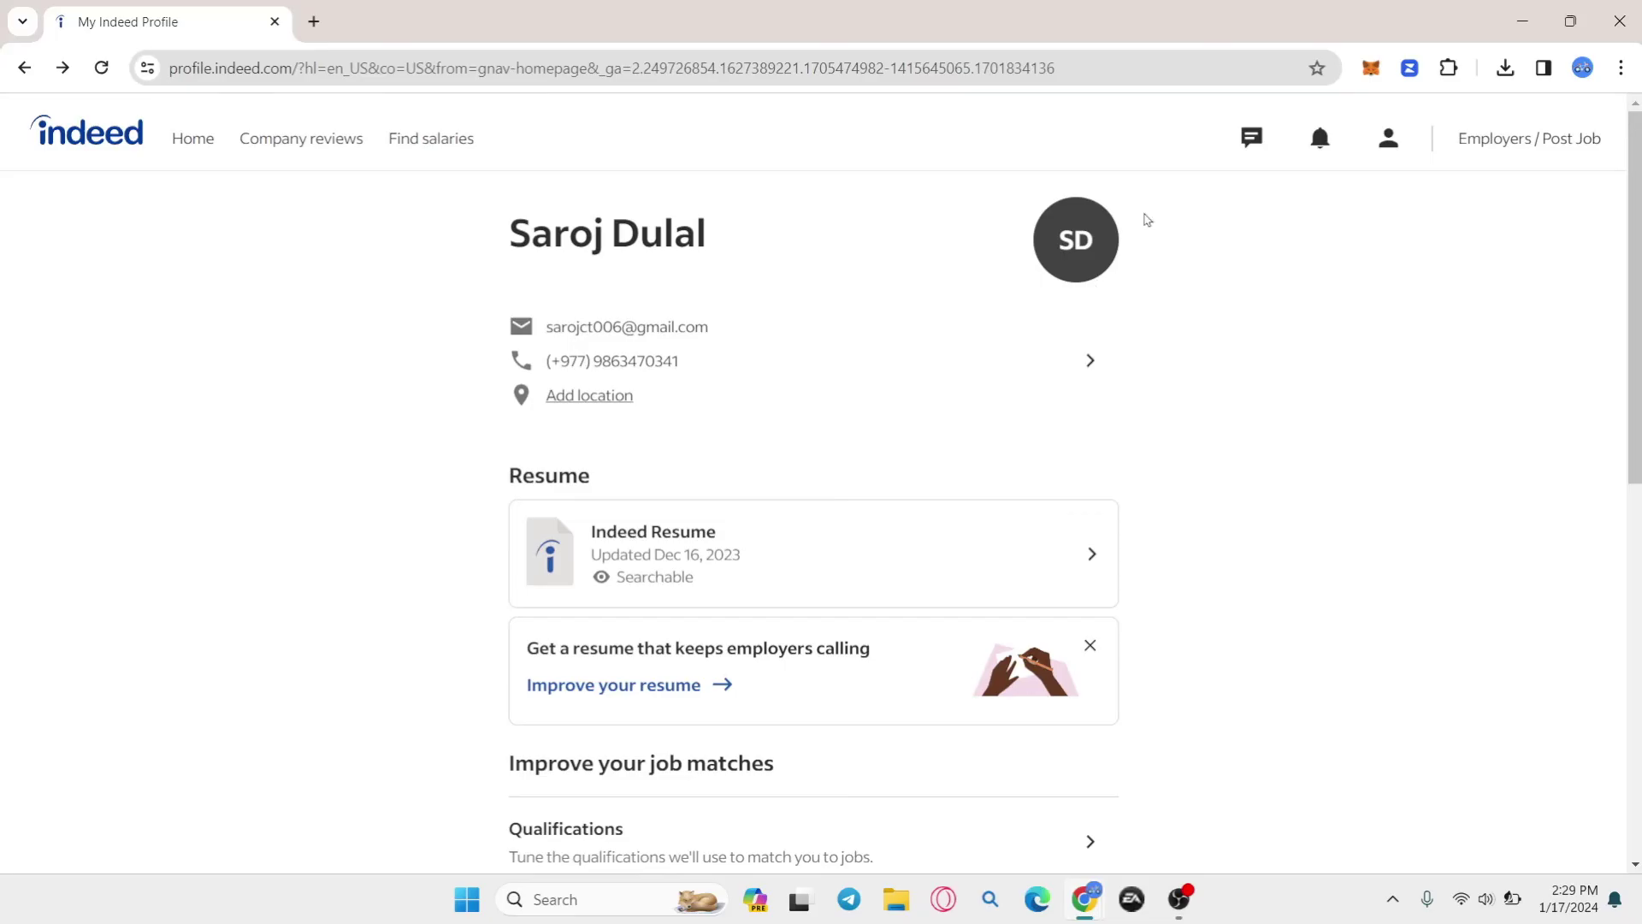
Close the Chrome window showing Indeed, returning to the Windows desktop.
left_click(1619, 21)
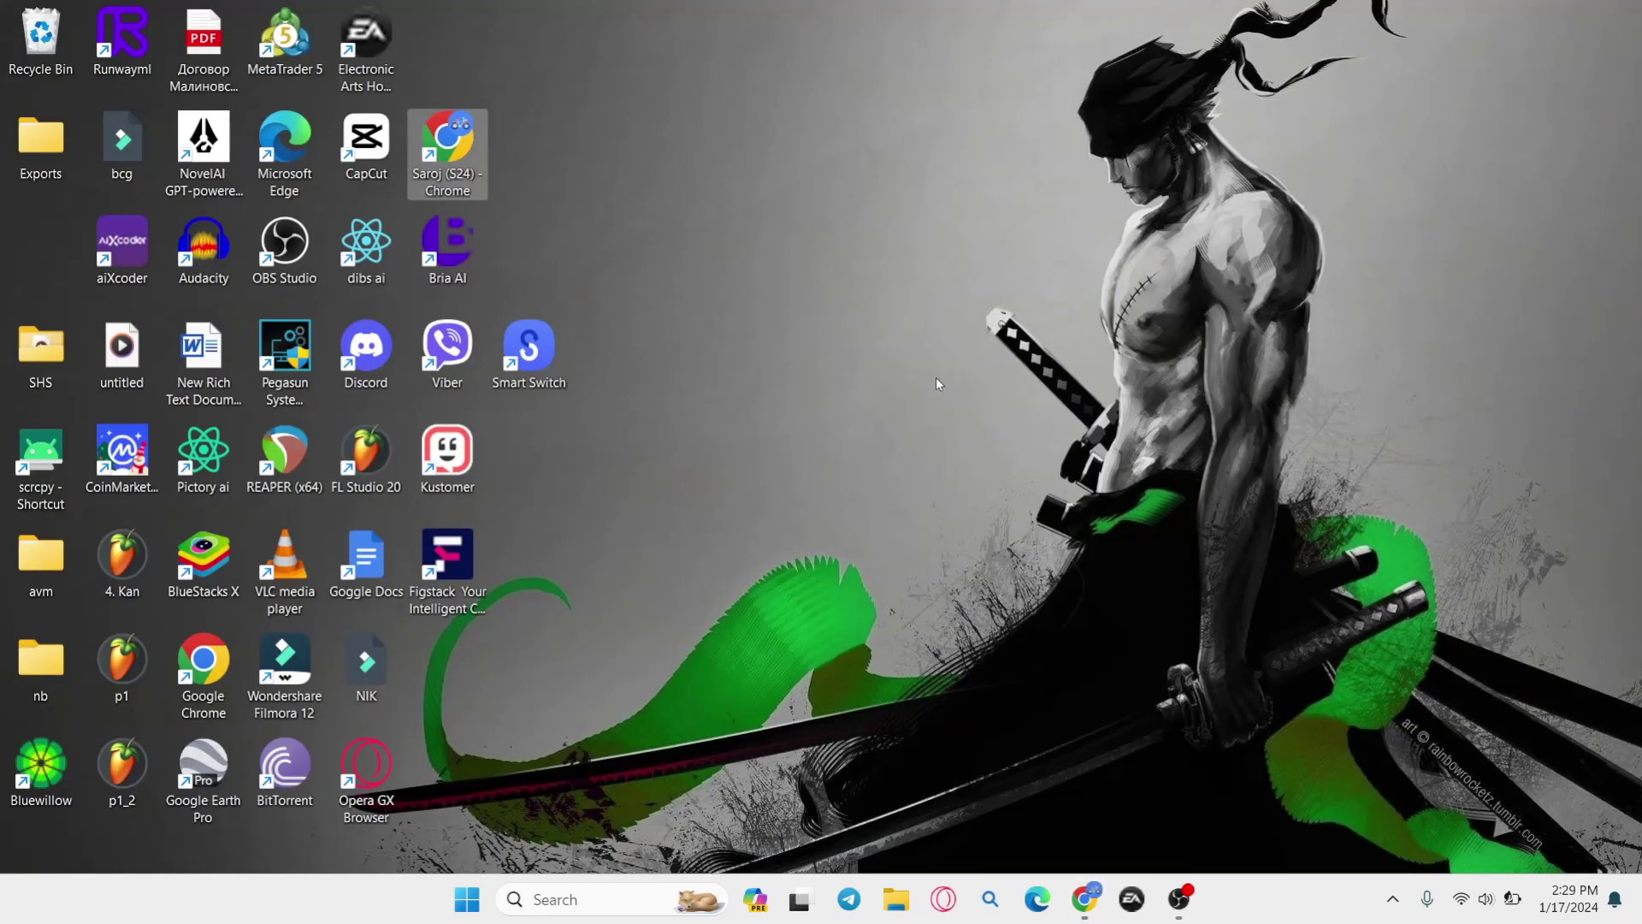